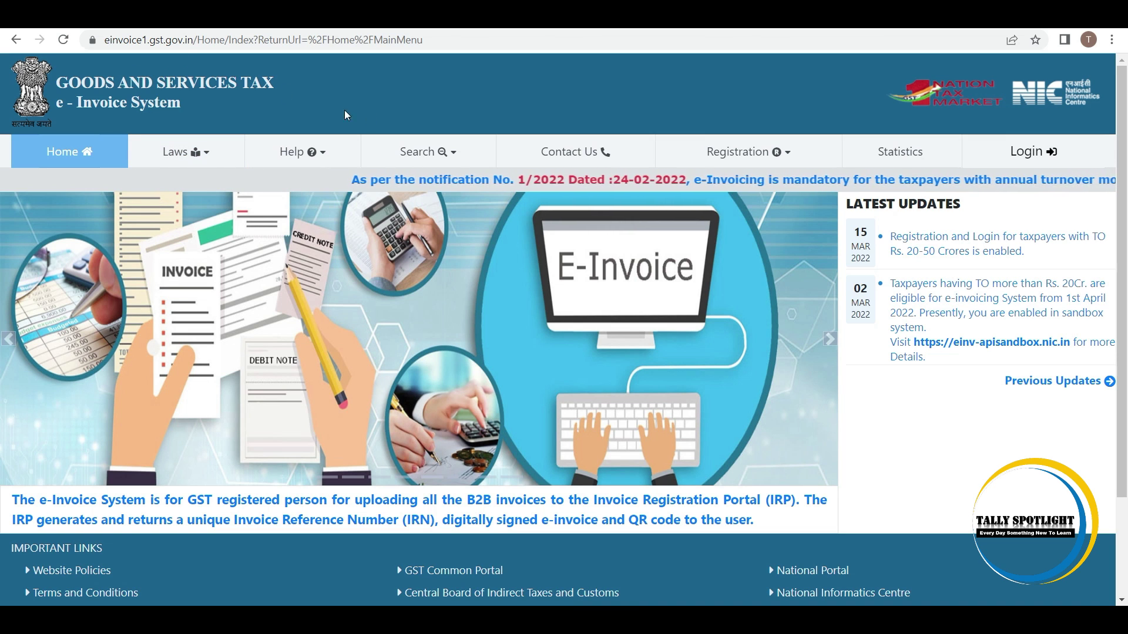
Step: Submit the GSTIN on the e-Invoice registration form with the captcha and get error 3027 (already registered)
left_click(742, 152)
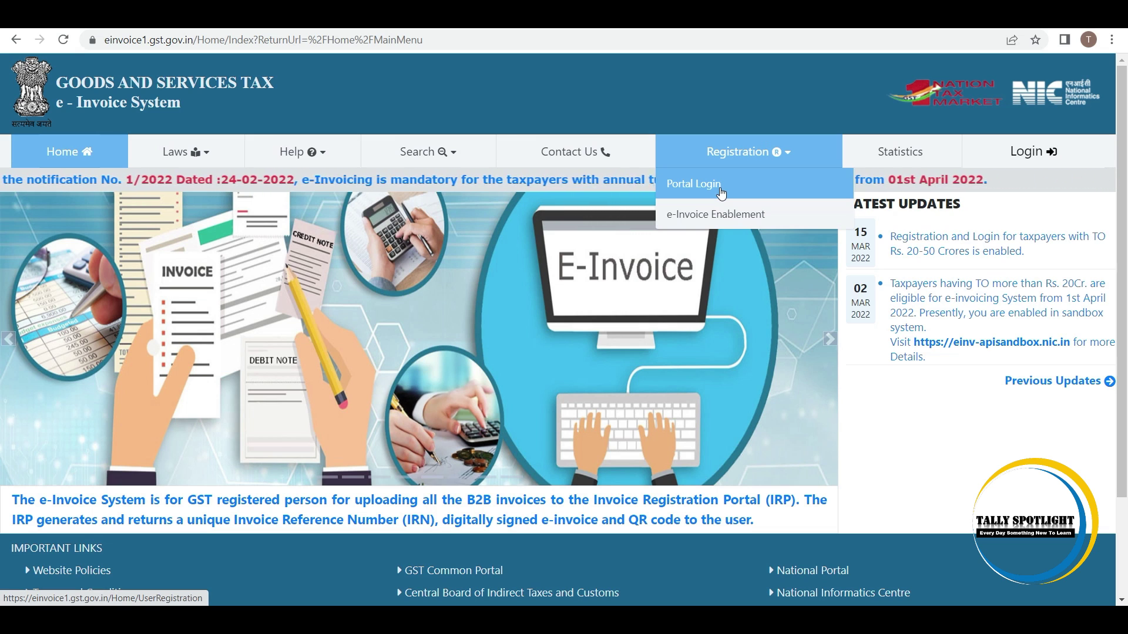
left_click(721, 189)
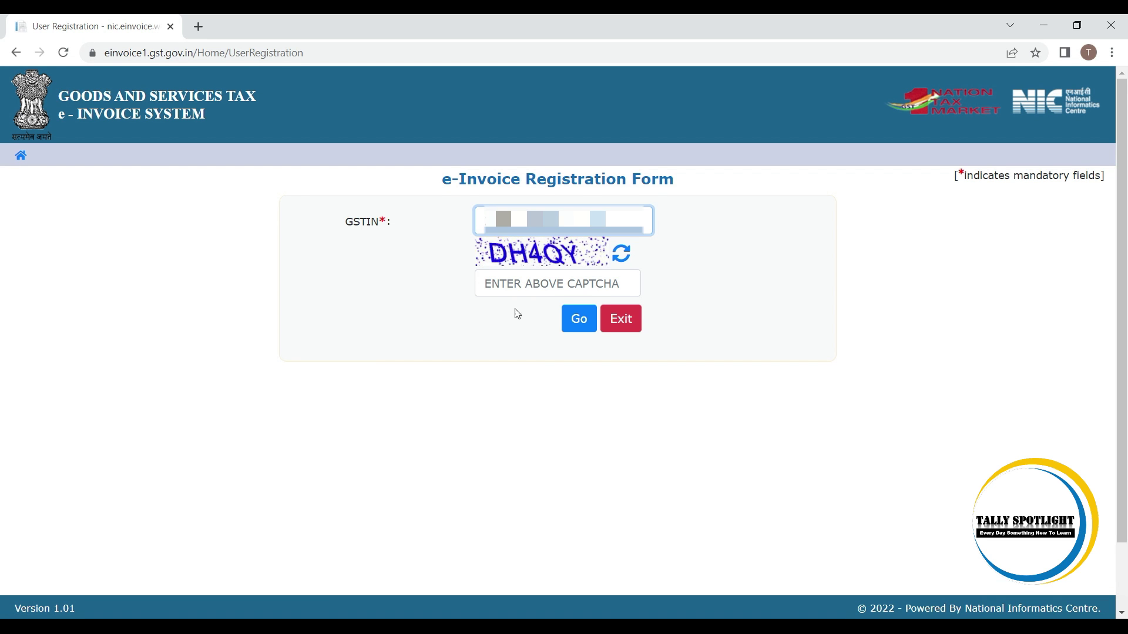
left_click(495, 283)
type("DH4")
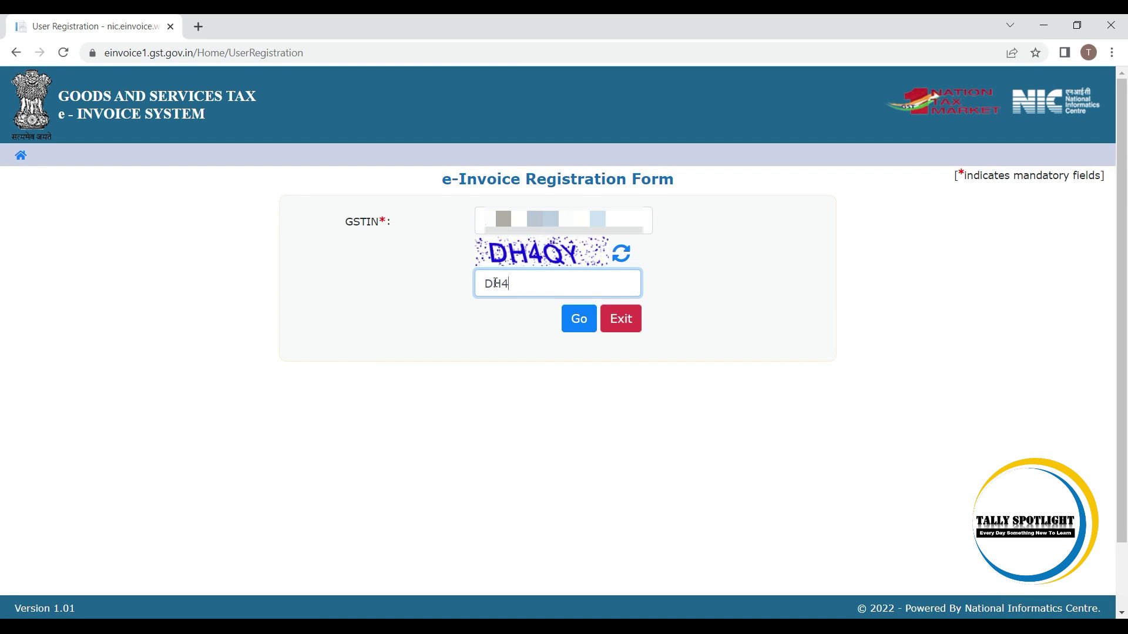
type("QY")
left_click(579, 323)
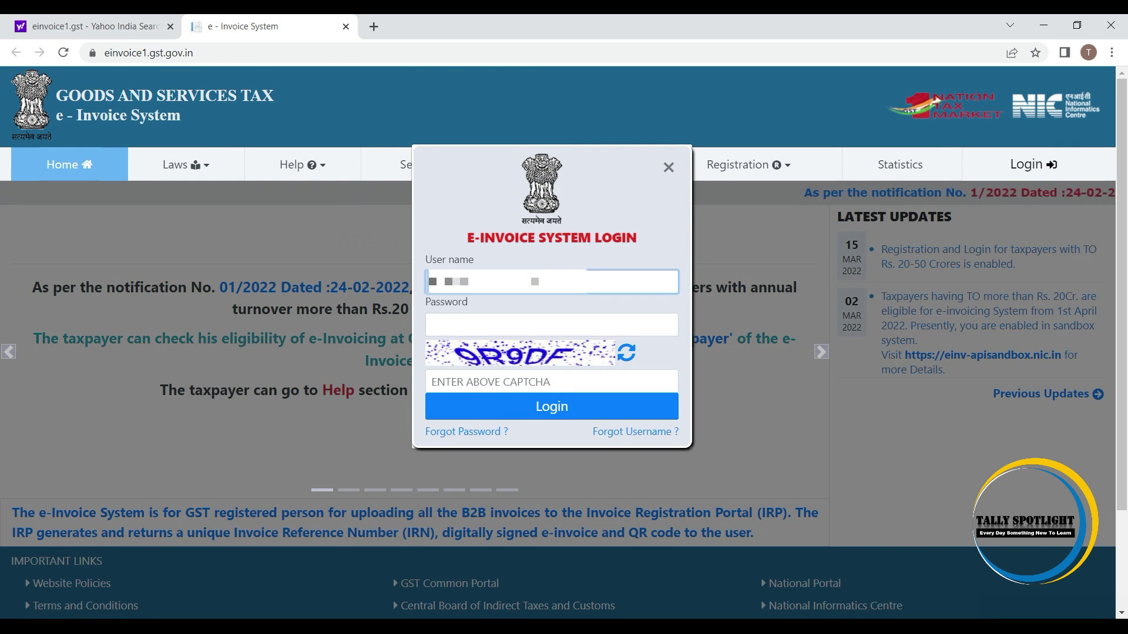
Step: Log in to the e-Invoice portal with the password and captcha, then exit Contacts of Technical Person
key("Tab")
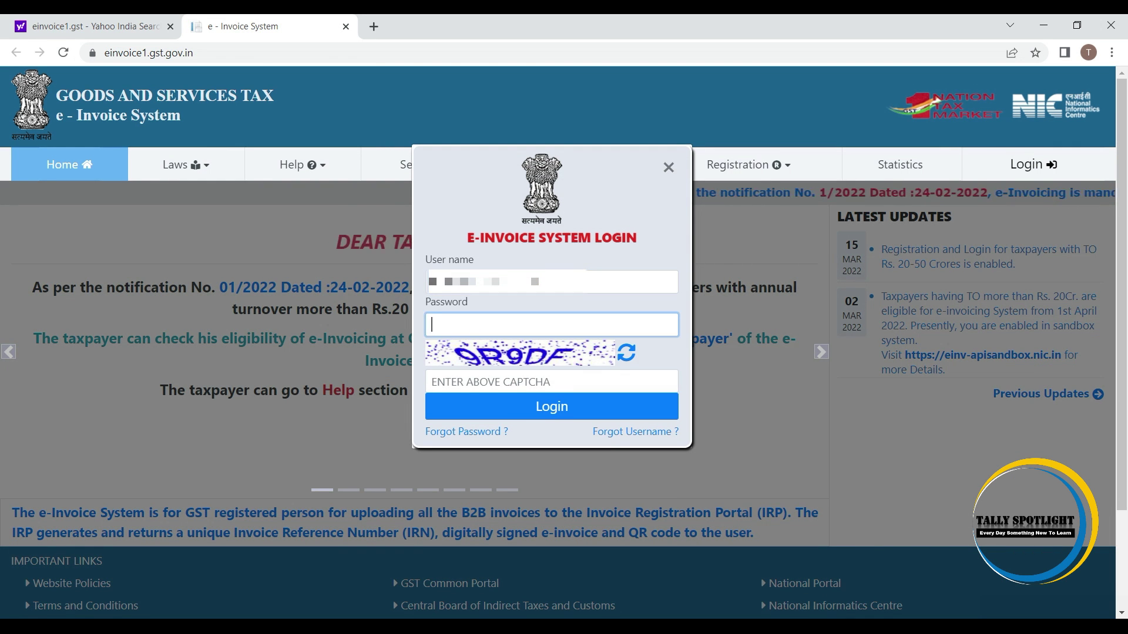
key("ctrl+v")
left_click(495, 385)
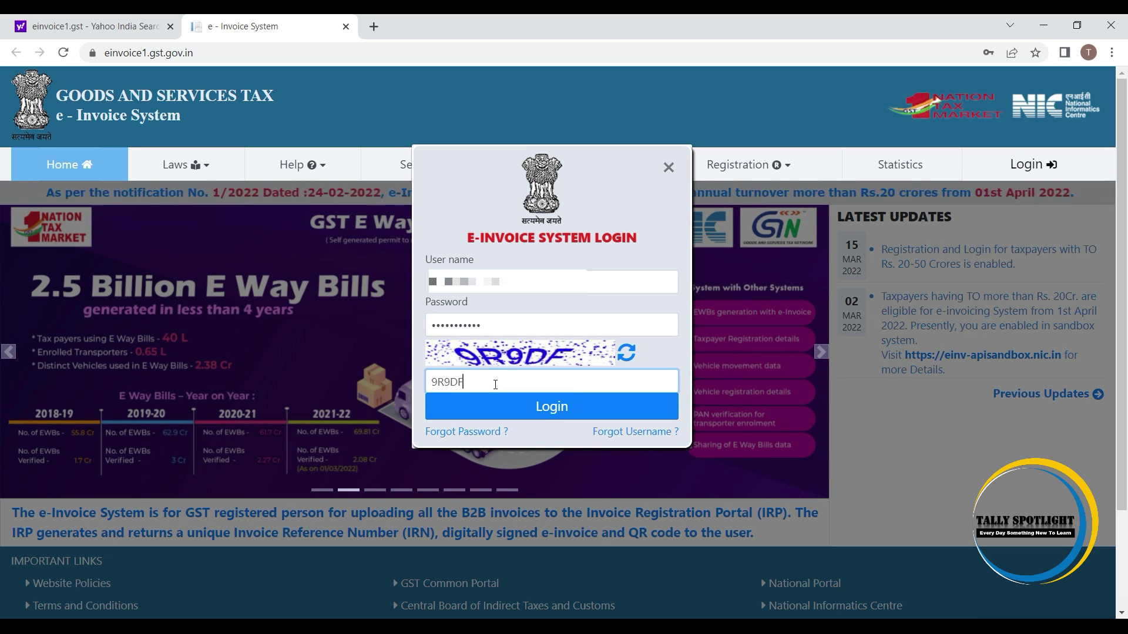
key("Return")
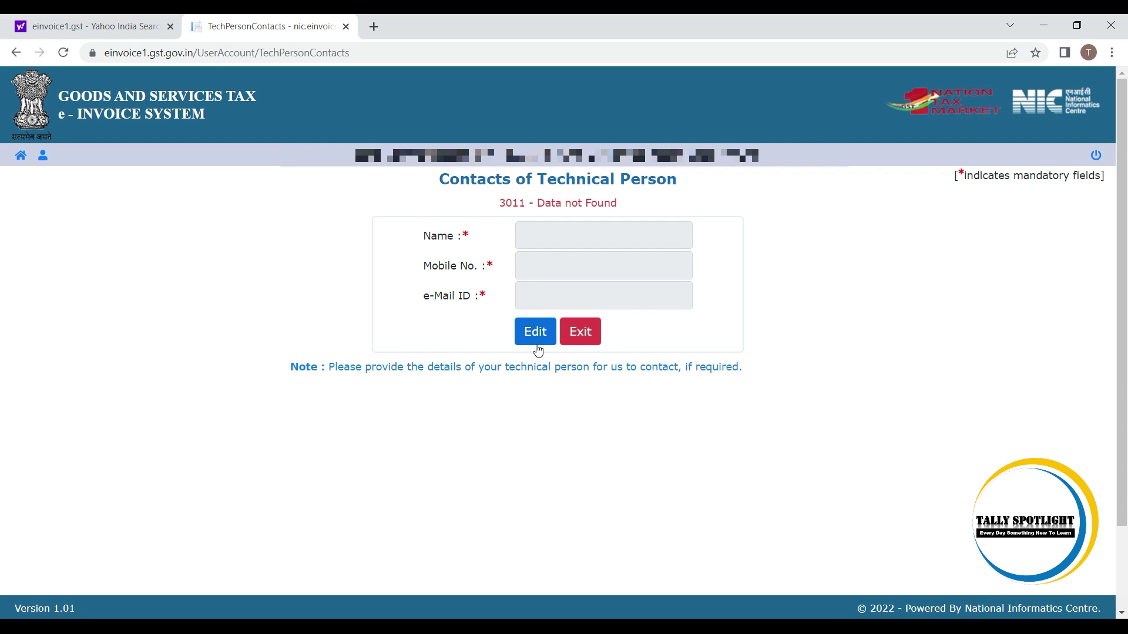
left_click(580, 332)
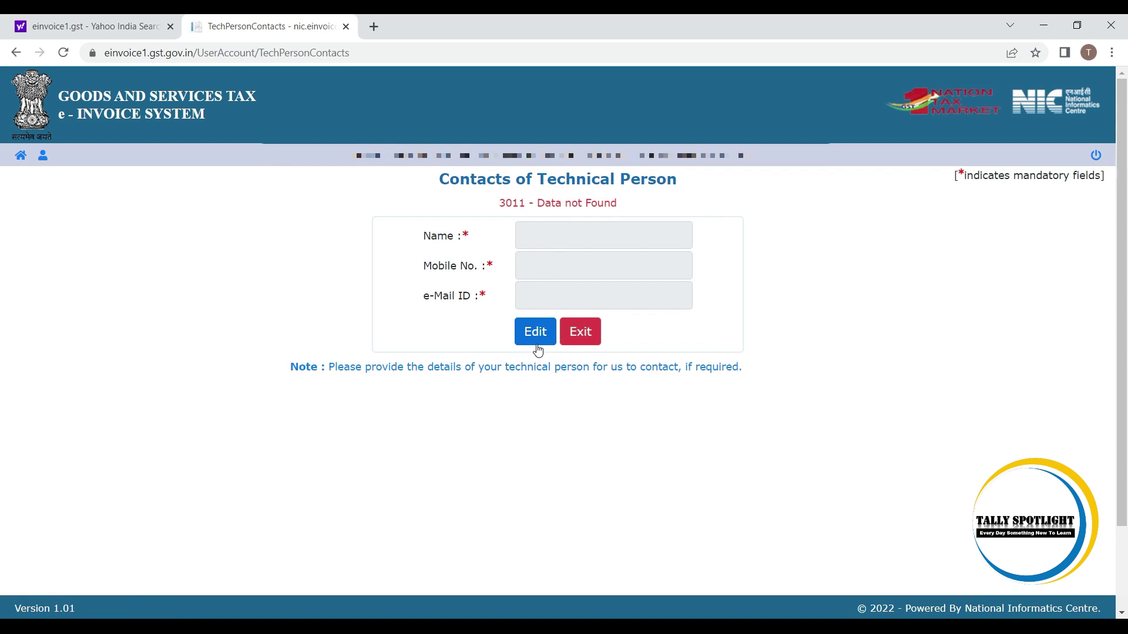
Step: From the dashboard, start Create API User under User Credentials and verify the received OTP
left_click(581, 335)
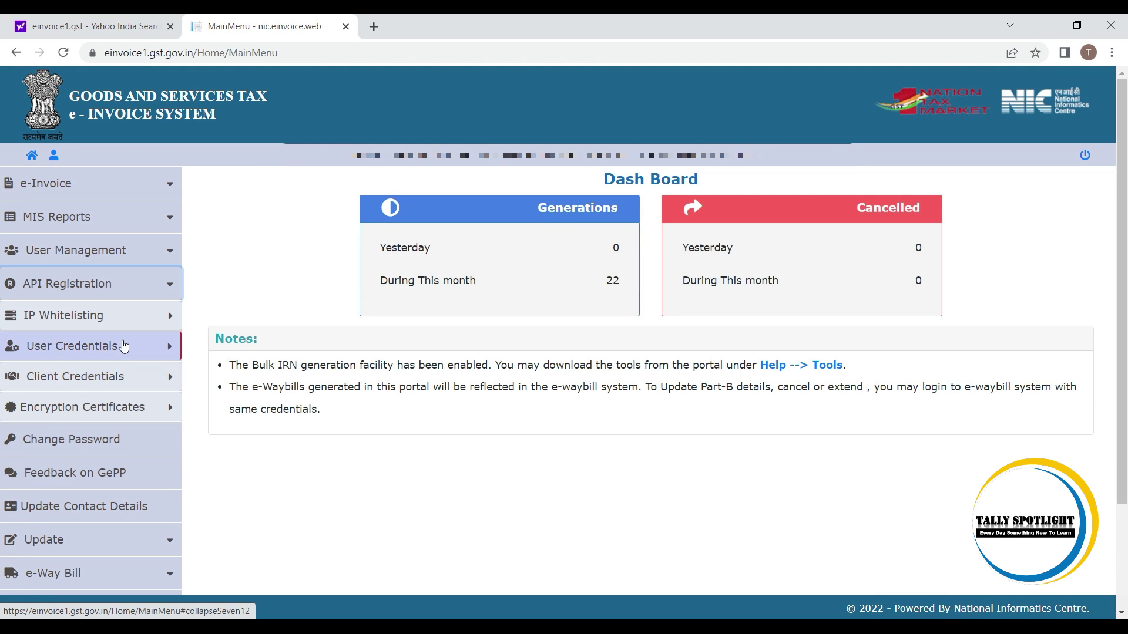
left_click(118, 351)
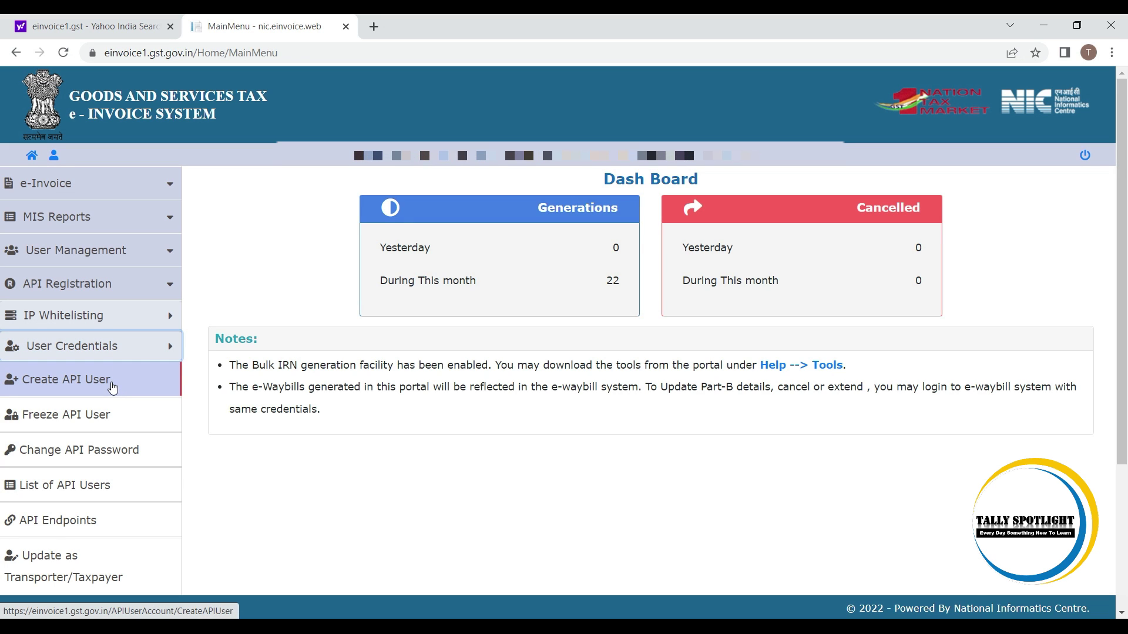
left_click(112, 386)
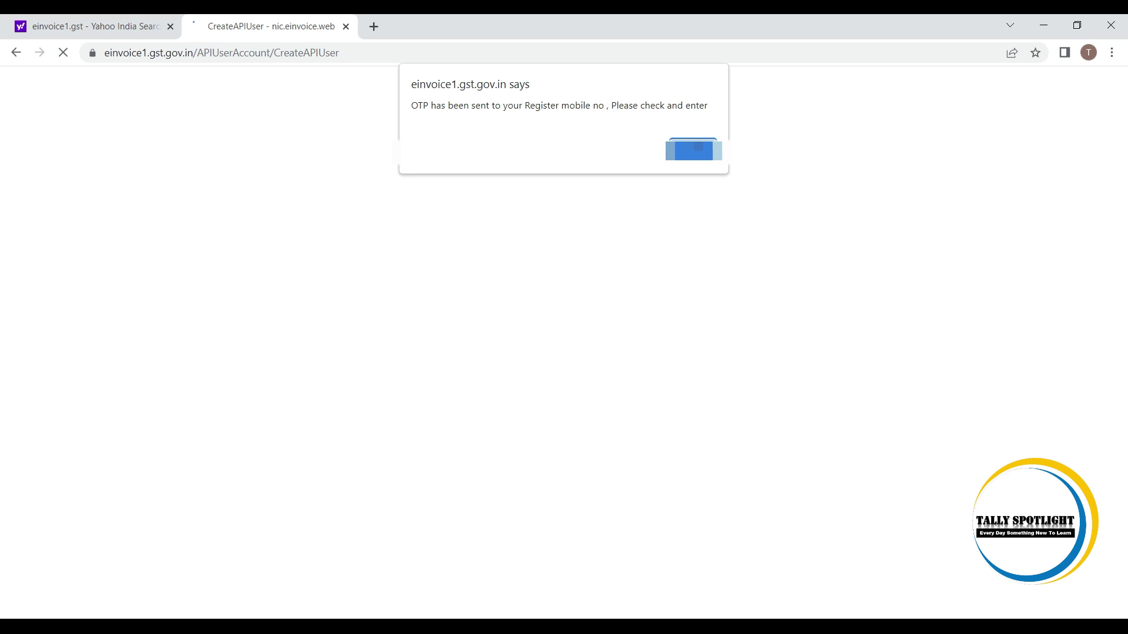
key("Return")
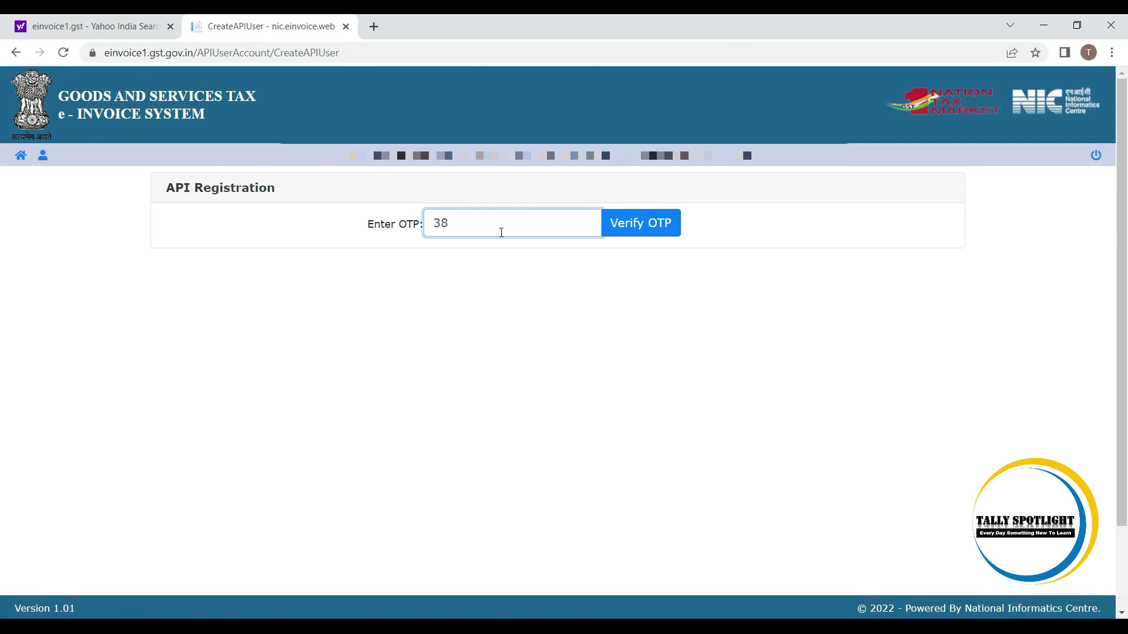
left_click(630, 226)
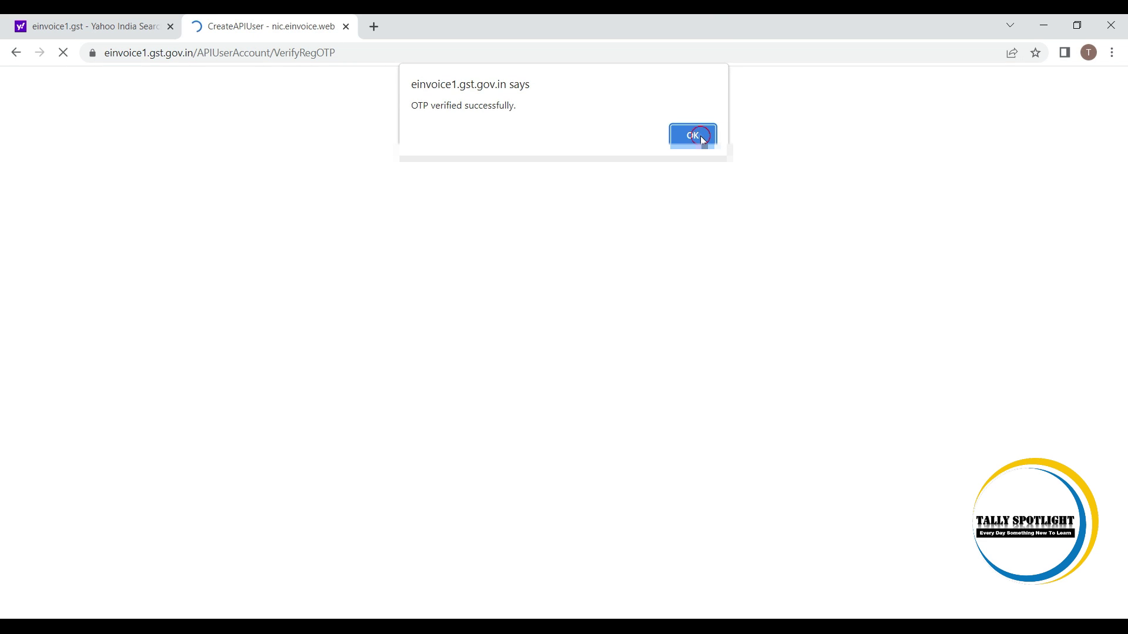
left_click(700, 136)
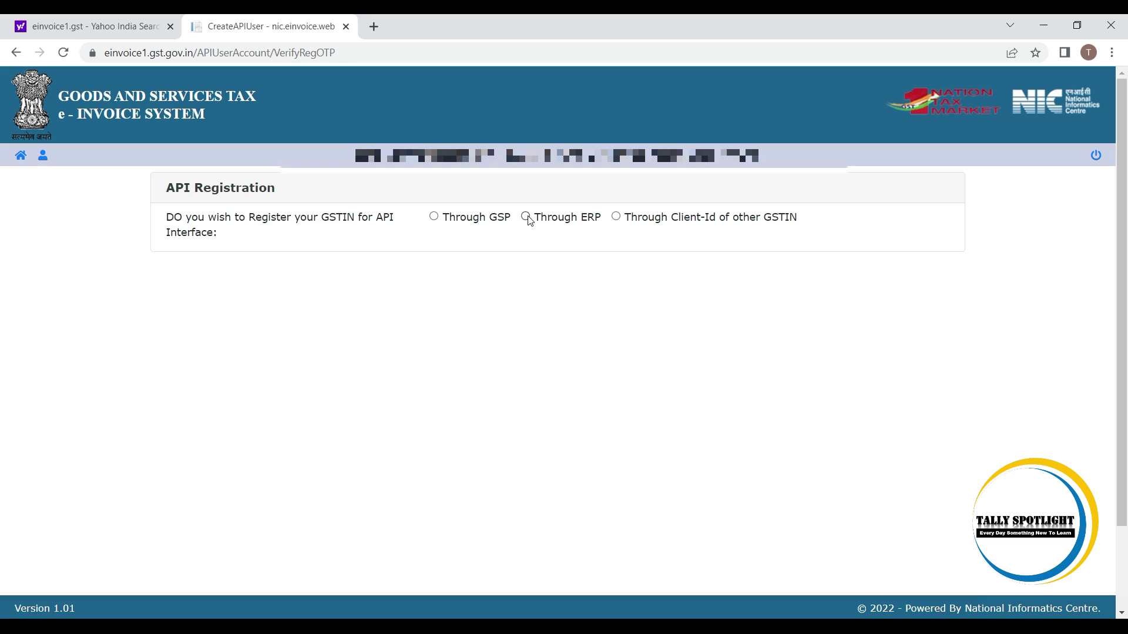
Step: Register through ERP with Prime Software Solution, entering the API username and password twice
left_click(527, 217)
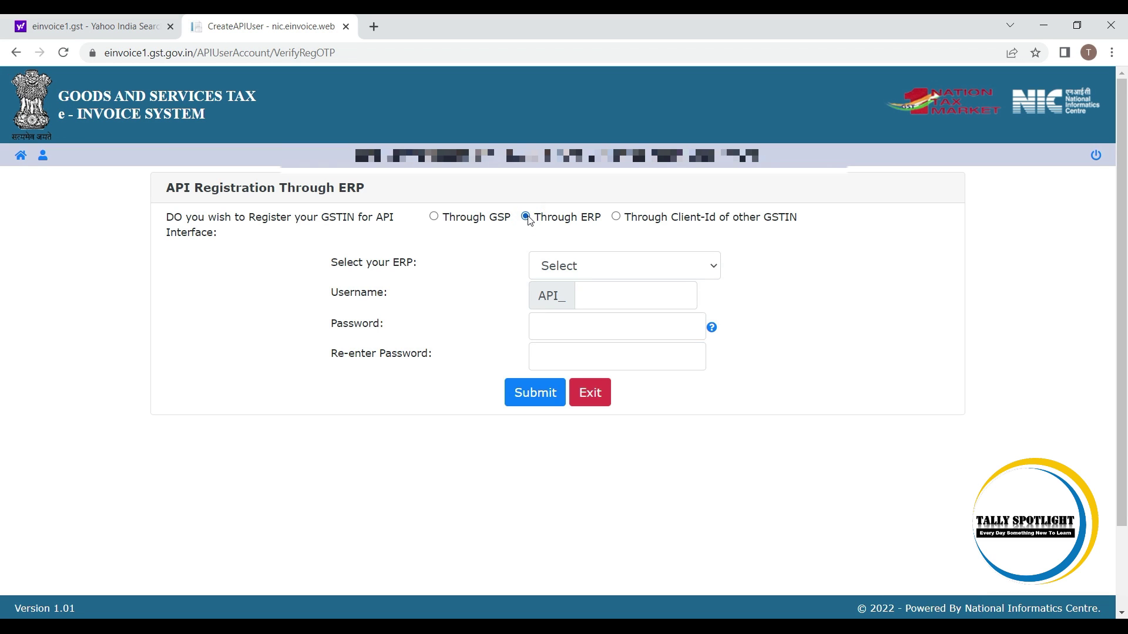
left_click(714, 268)
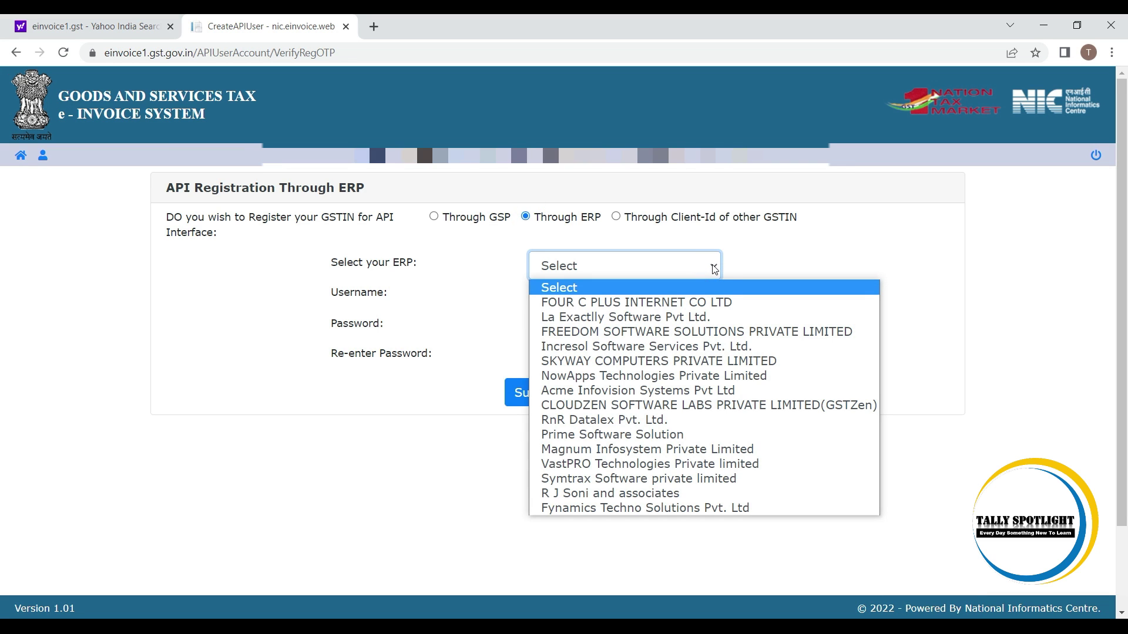
left_click(612, 434)
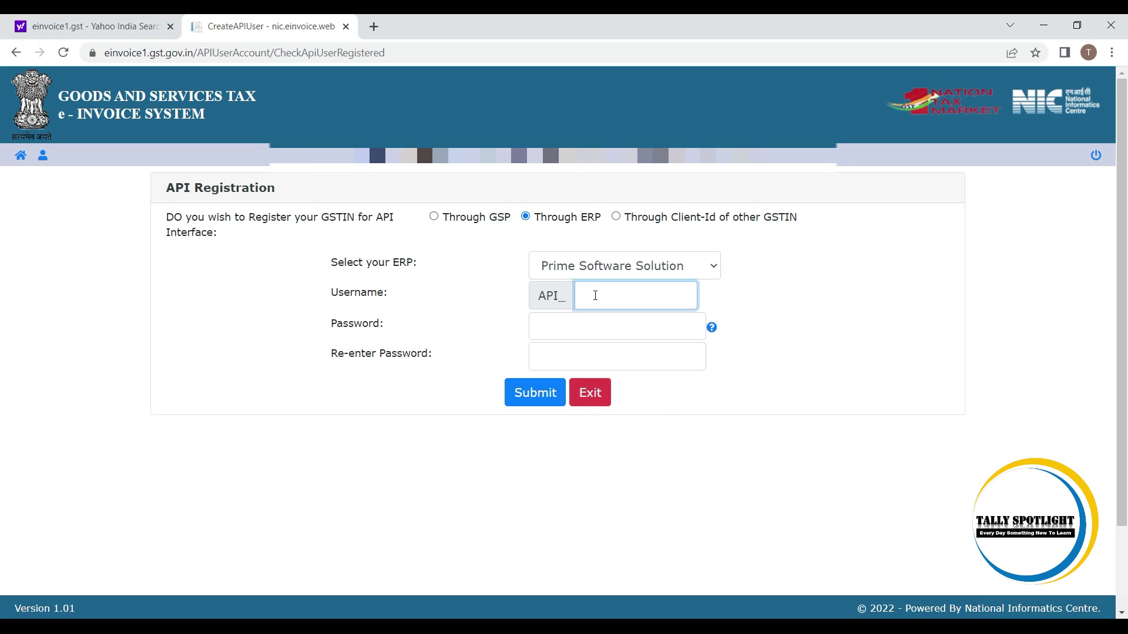
left_click(612, 322)
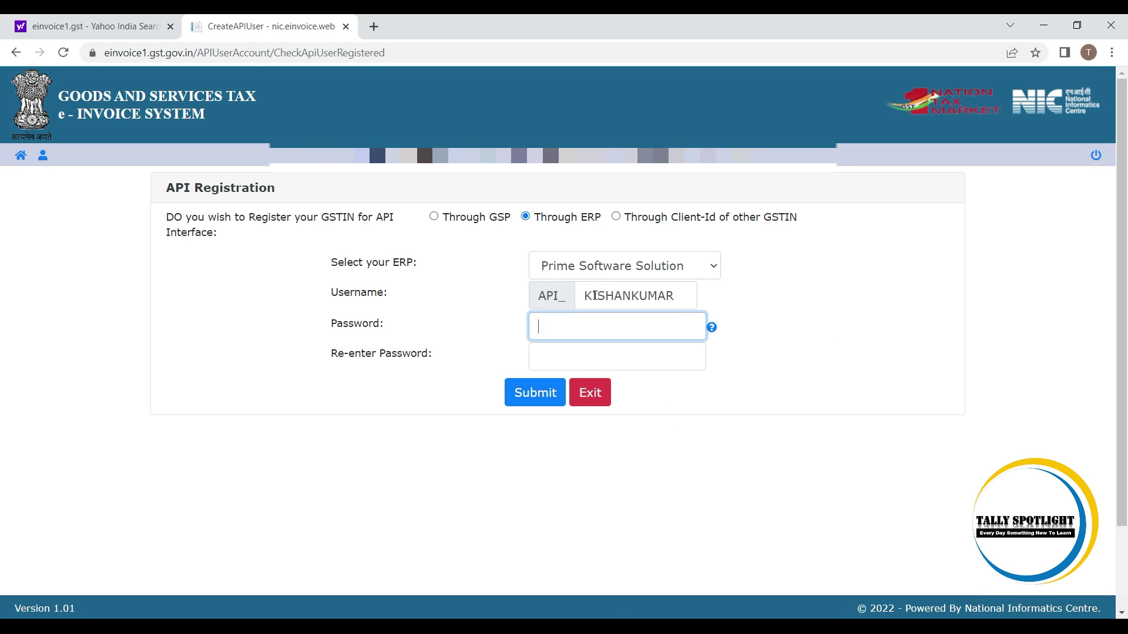
type("***********")
left_click(564, 367)
type("*********")
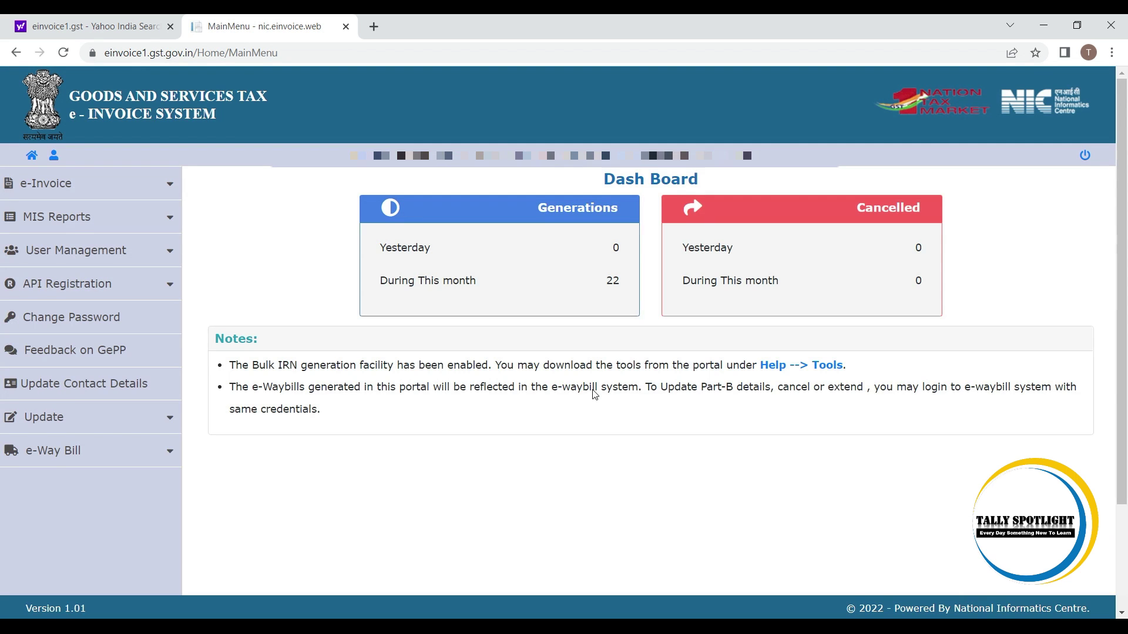
Step: Check the API users list for the Prime Software Solution user, return to the dashboard, and log out
left_click(168, 448)
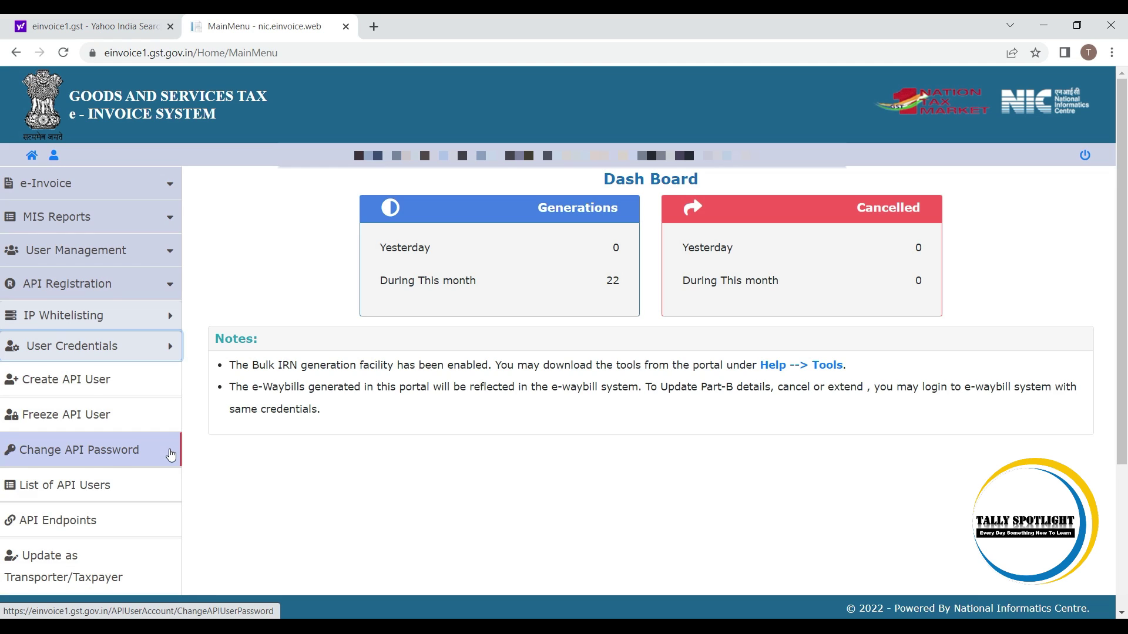
left_click(133, 480)
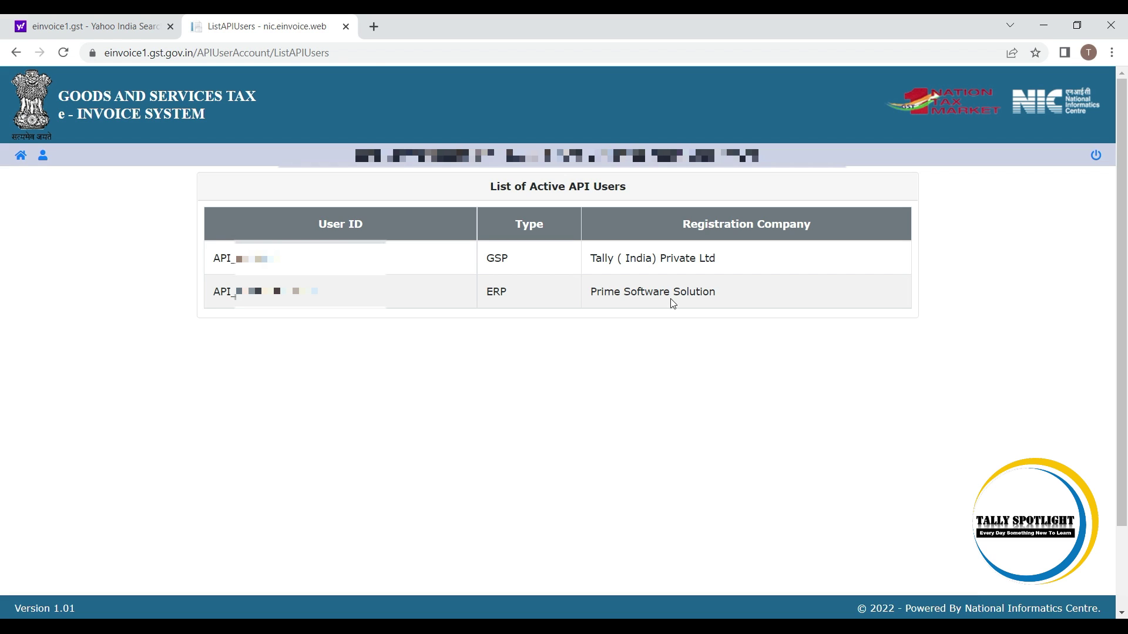
left_click(670, 257)
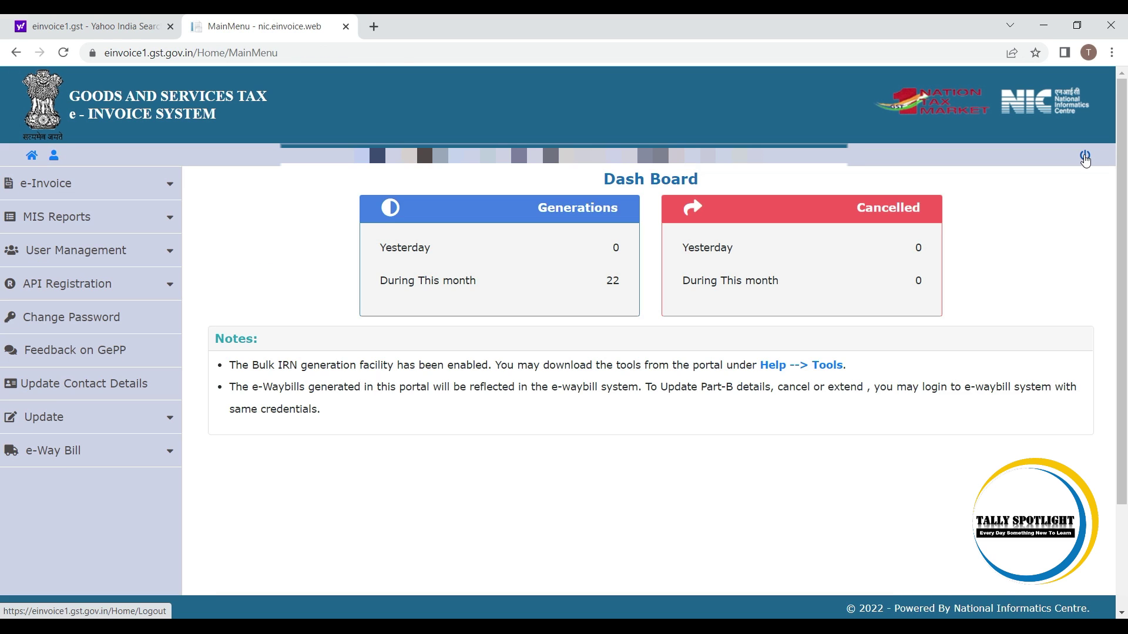
left_click(1084, 158)
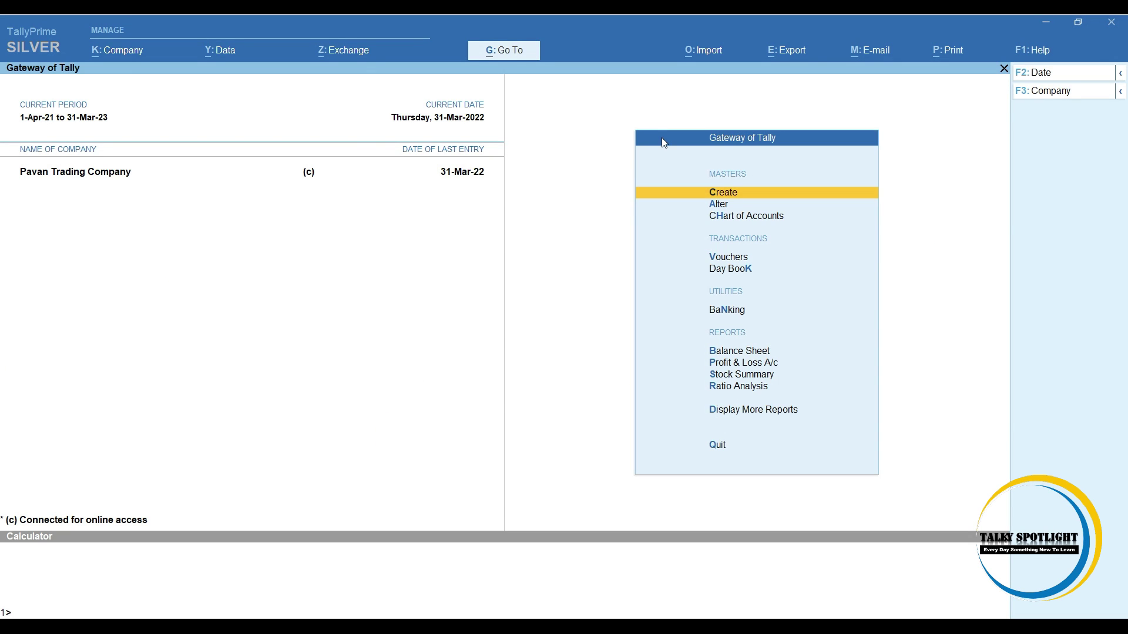
Step: In company GST details, set e-Way Bill from 1-4-22, print e-Way Bill with invoice Yes, e-Invoicing Yes
left_click(121, 52)
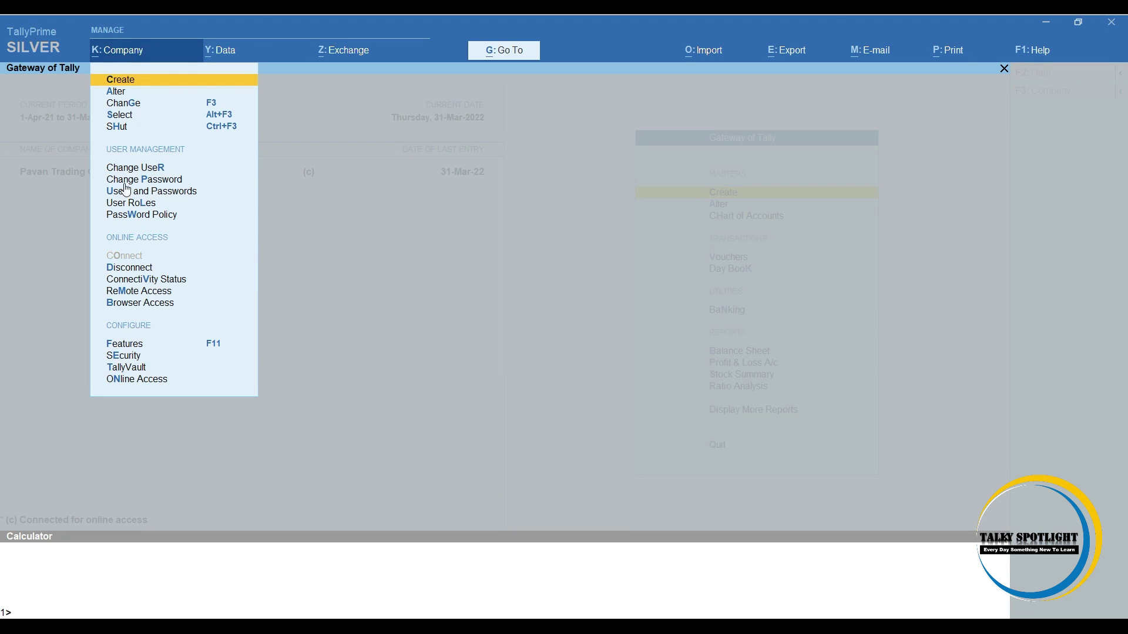
left_click(128, 343)
left_click(780, 216)
left_click(780, 216)
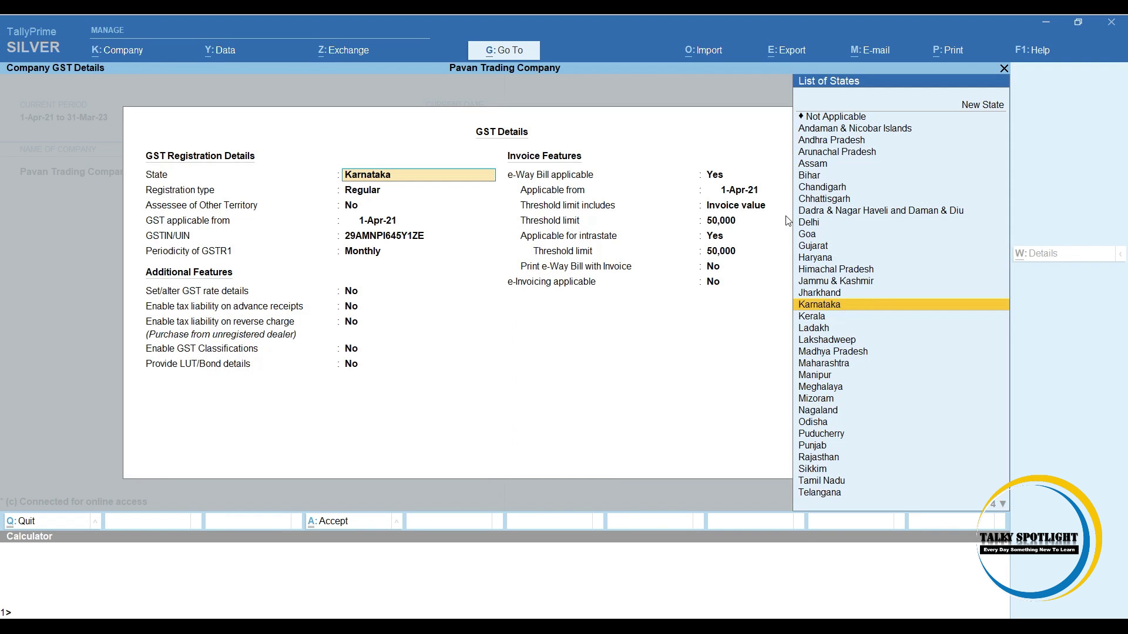
left_click(739, 190)
type("1-4-22")
key("Return")
key("Return")
key("Return")
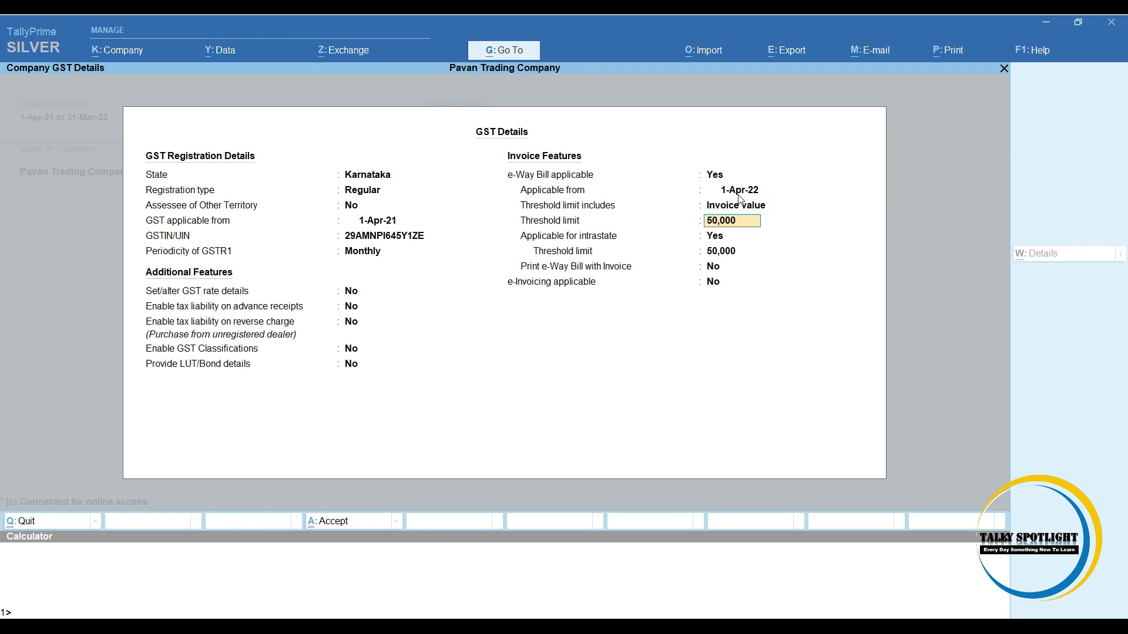
key("Return")
key("Return")
type("y")
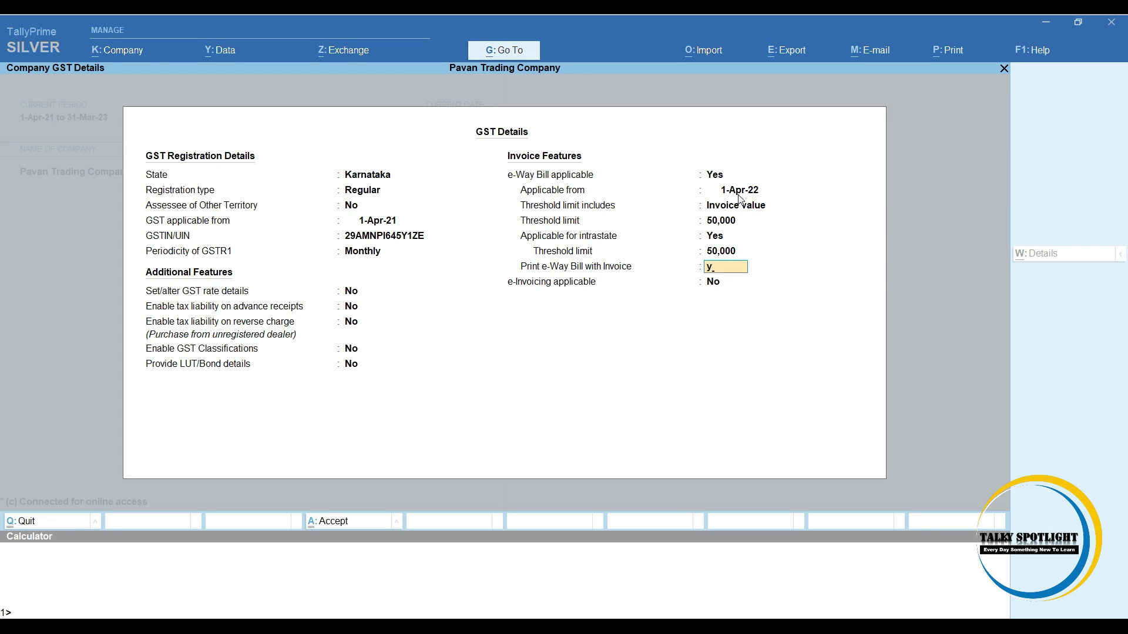
key("Return")
type("y")
key("Return")
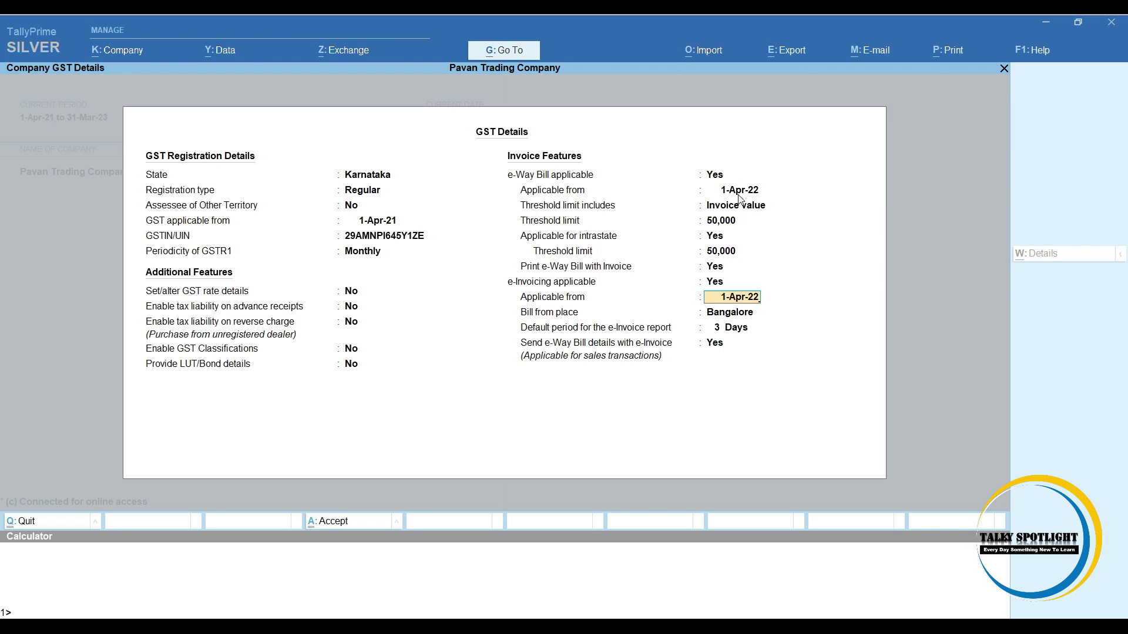
key("Return")
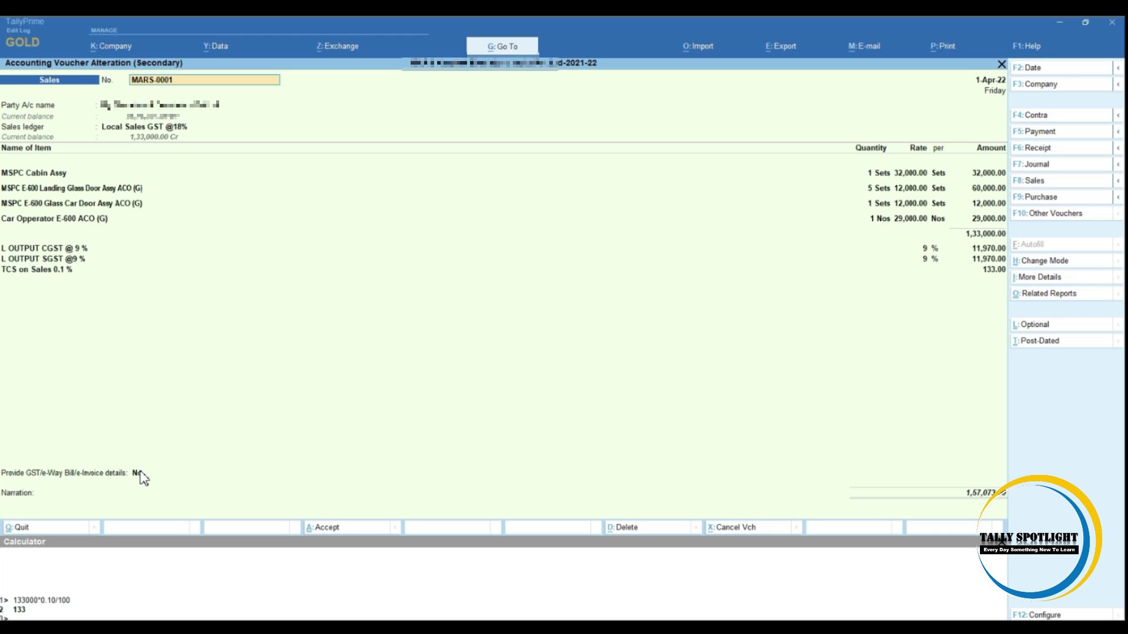
Step: Enable GST/e-Way Bill/e-Invoice details on MARS-0001, accepting road transport, 21 km and Bangalore places
left_click(142, 478)
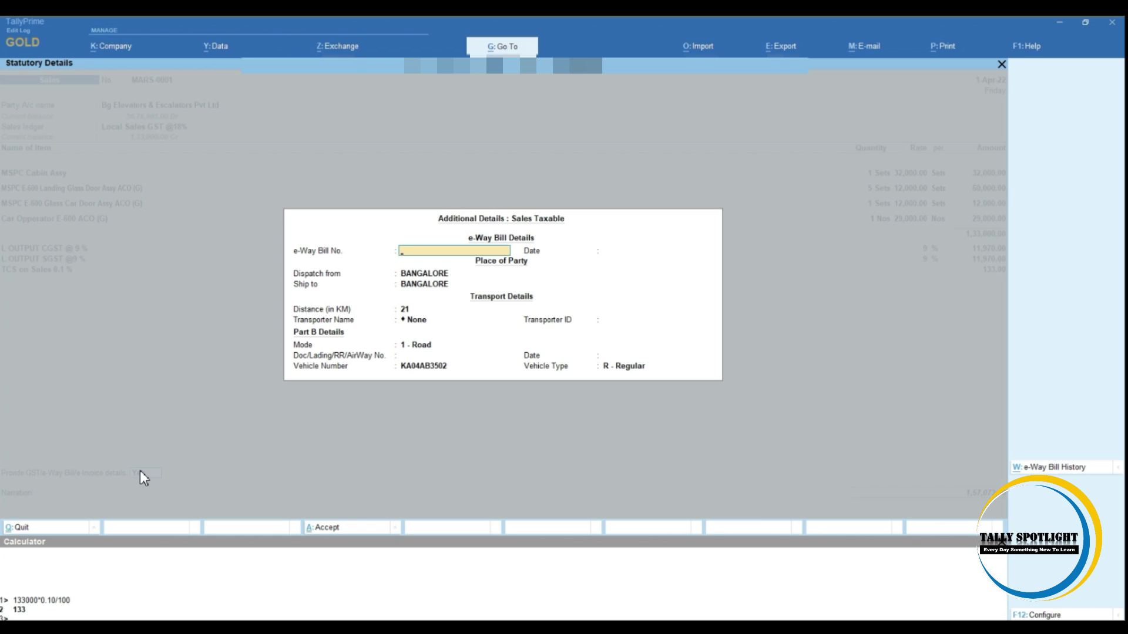
key("ctrl+a")
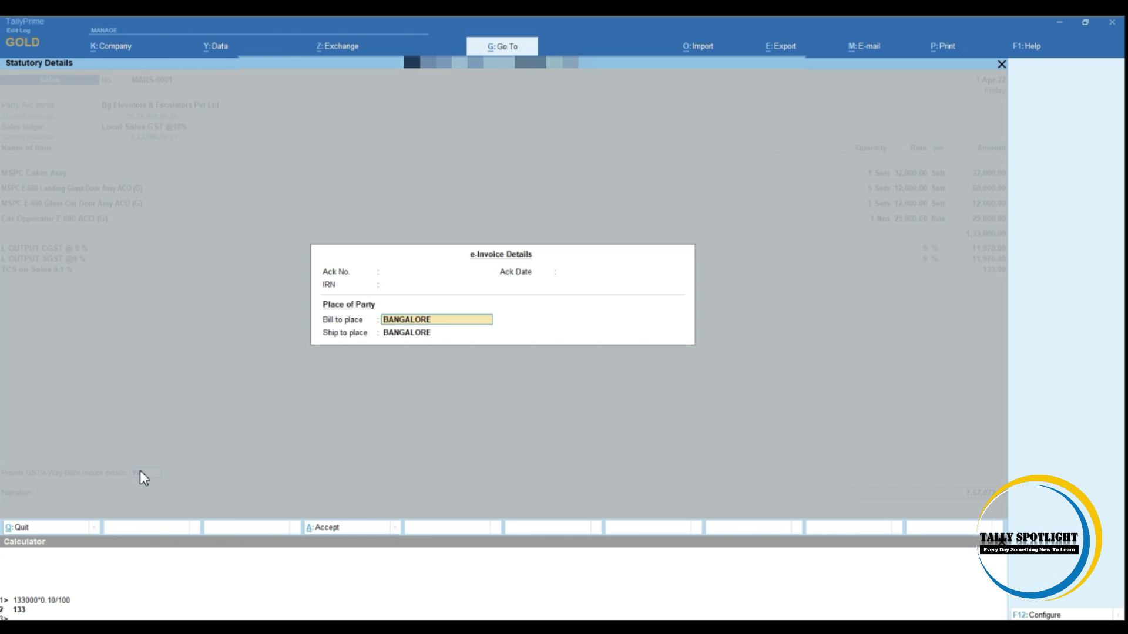
key("Return")
key("Return")
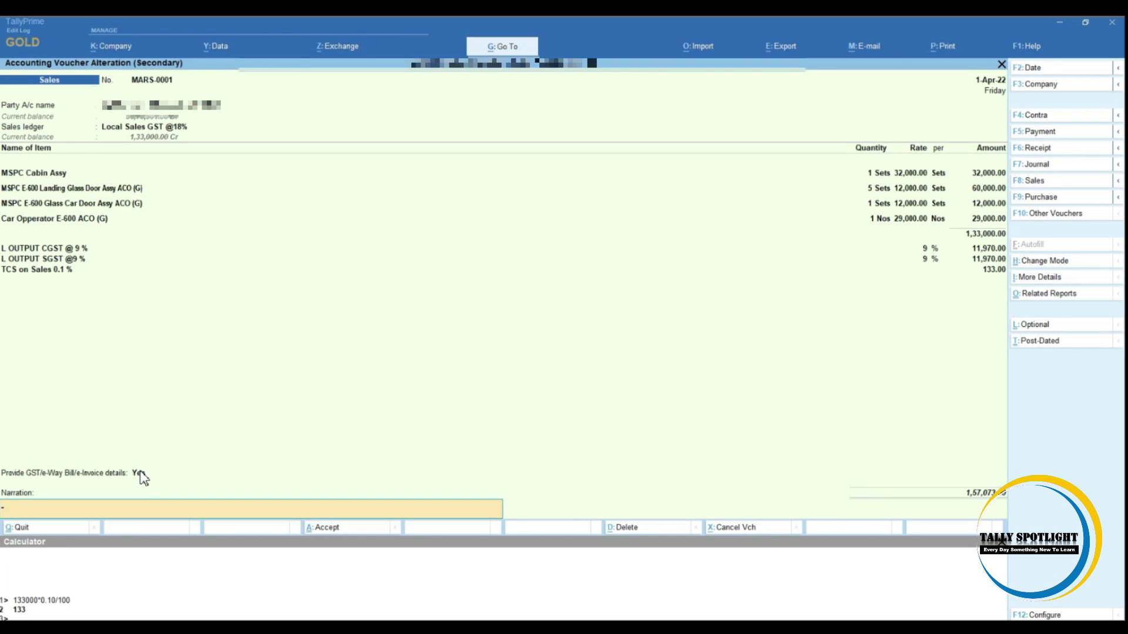
key("Return")
key("Return")
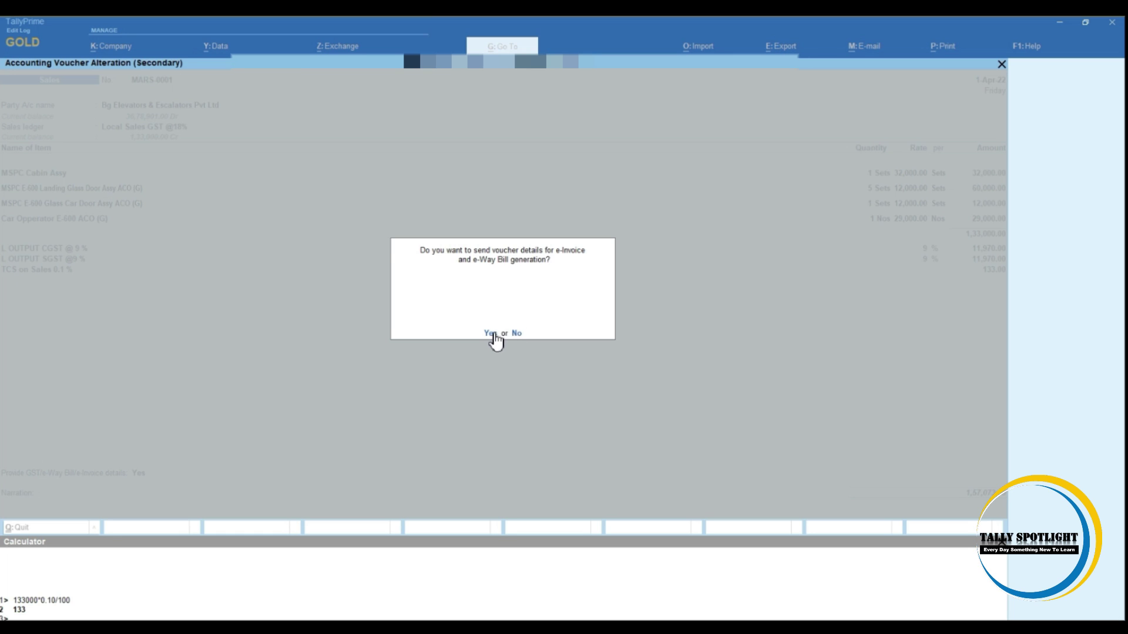
Step: Send the voucher for e-Invoice and e-Way Bill generation, logging in with the e-Invoice password
left_click(494, 334)
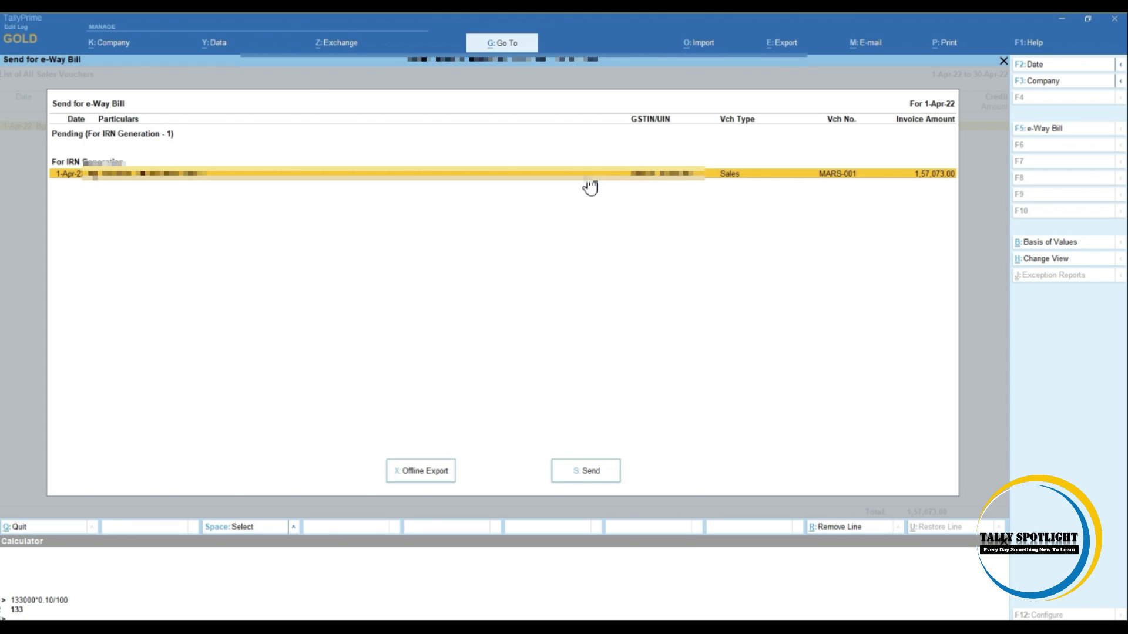
left_click(668, 358)
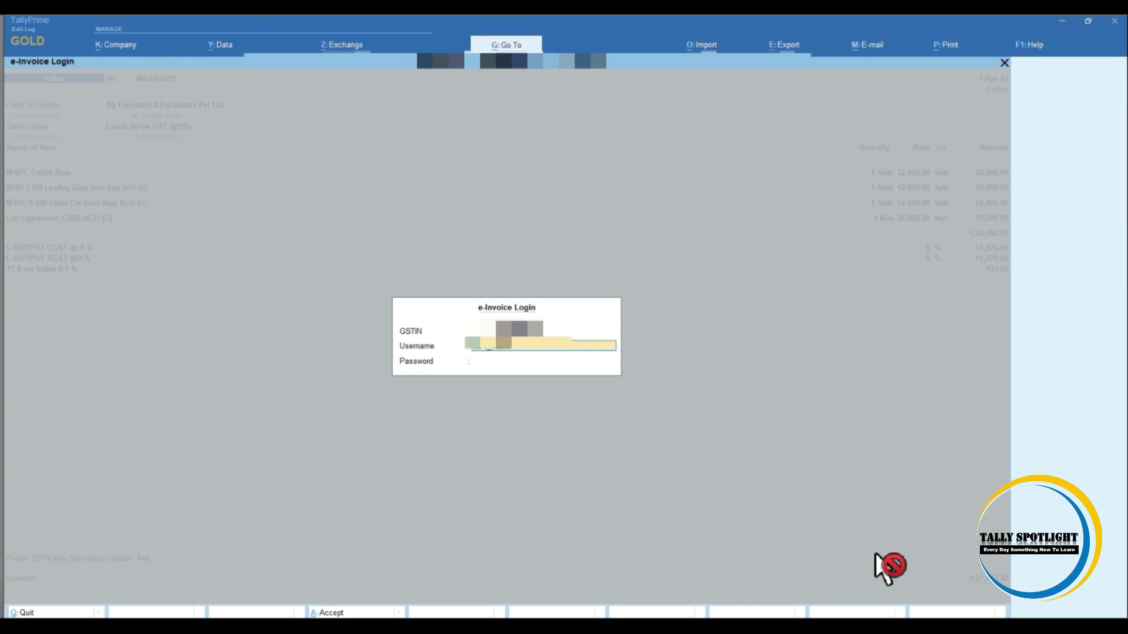
key("Return")
type("****")
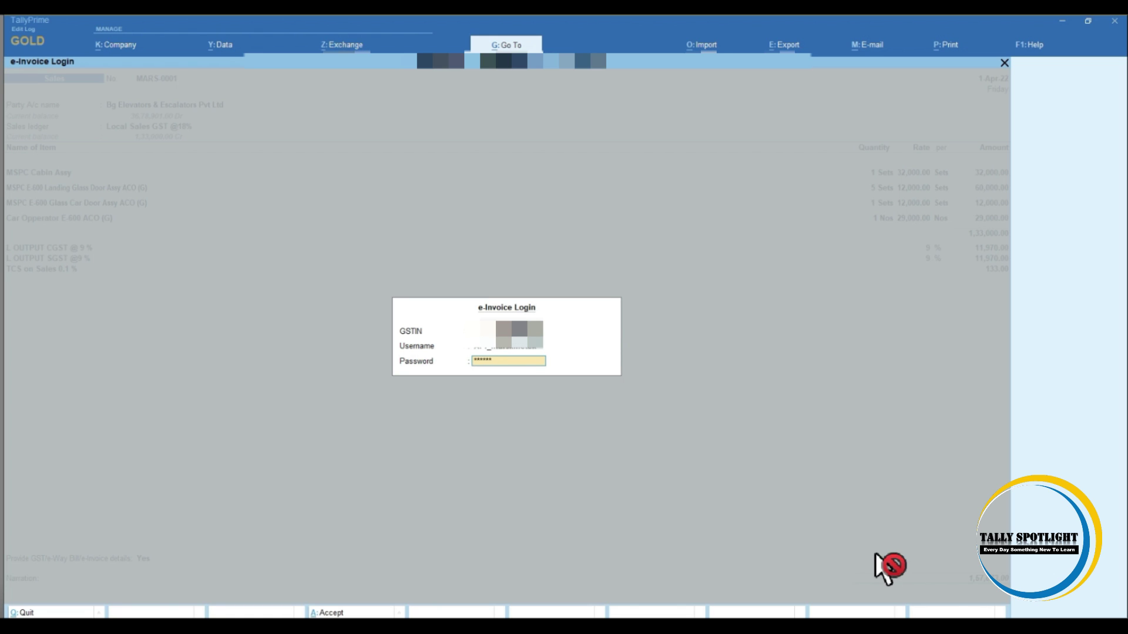
key("Return")
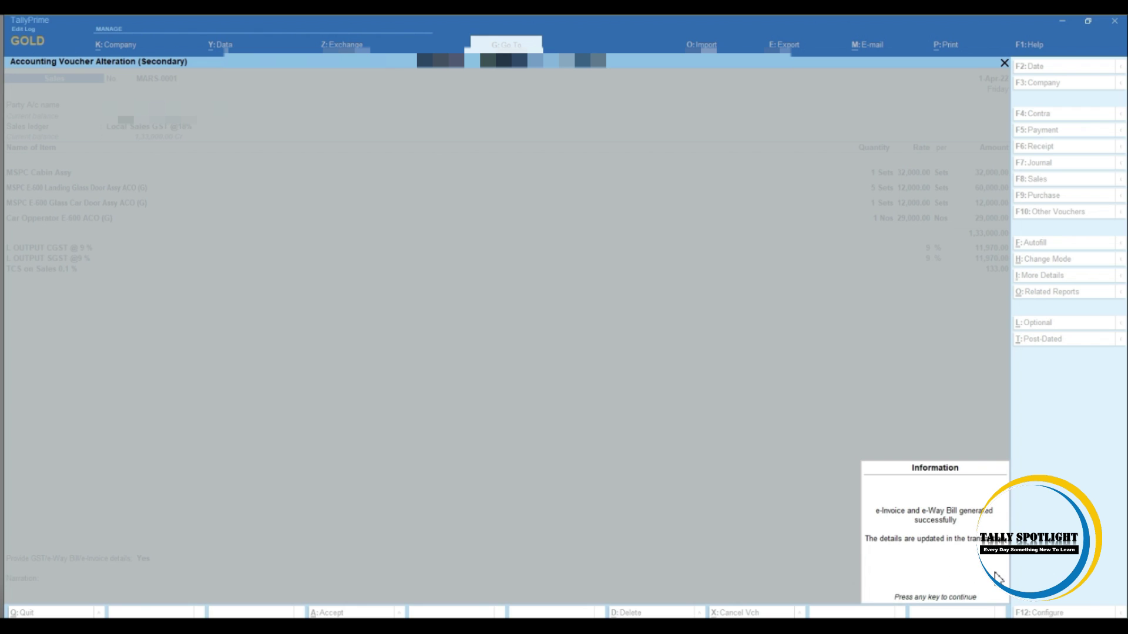
Step: Open MARS-0001 from the With Part B e-Way Bill list and scroll its invoice preview with IRN and QR code
key("Return")
key("Escape")
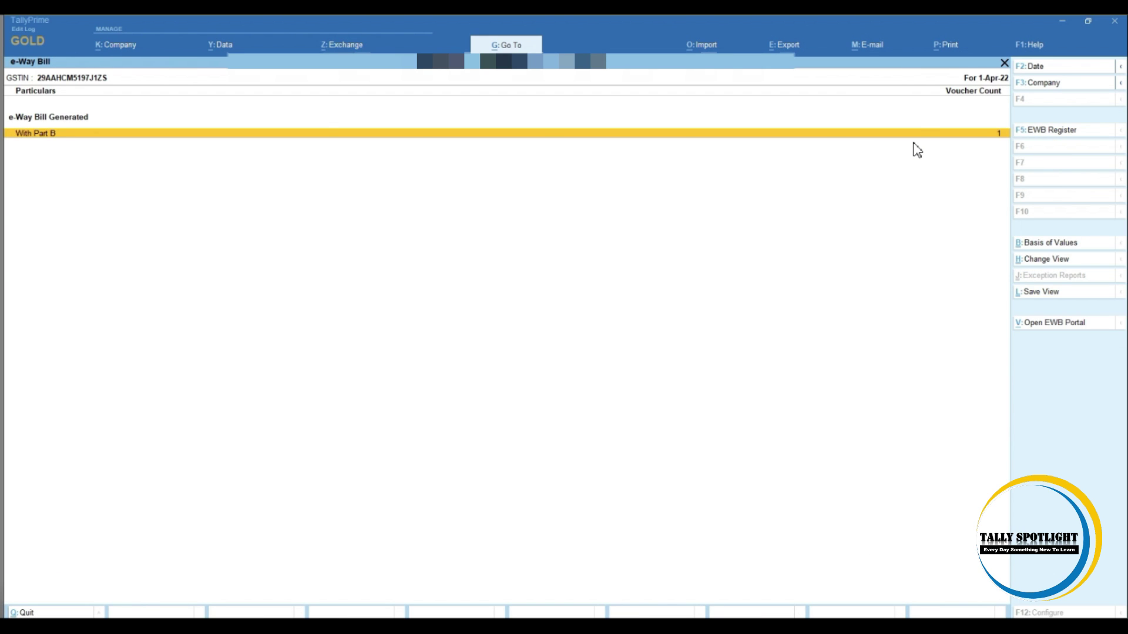
key("Return")
key("Return")
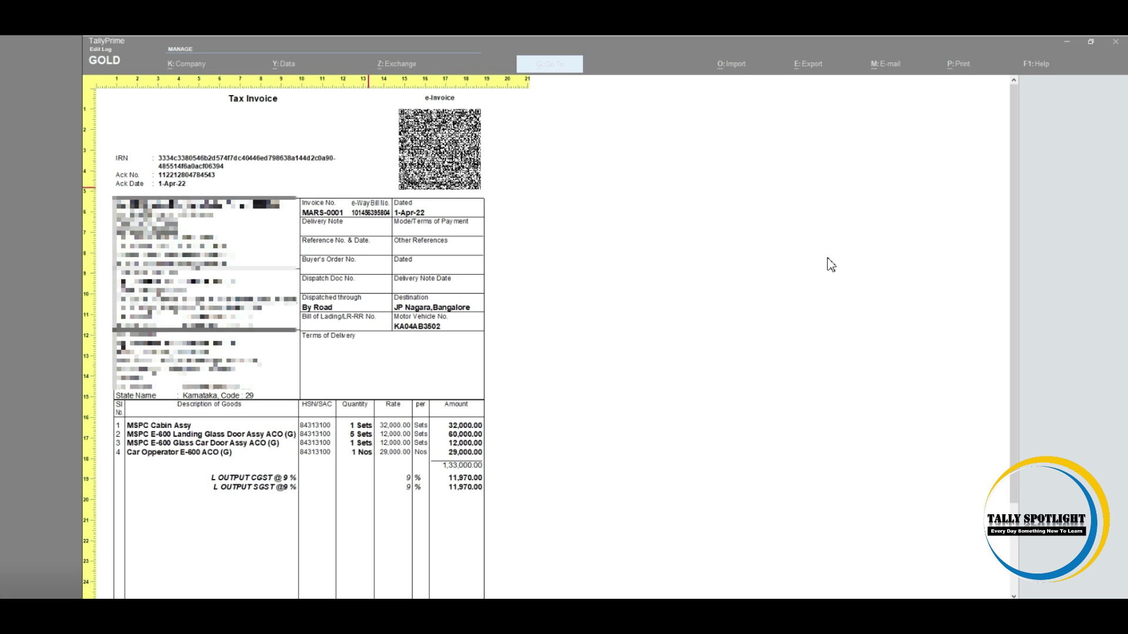
left_click_drag(1019, 237, 1016, 394)
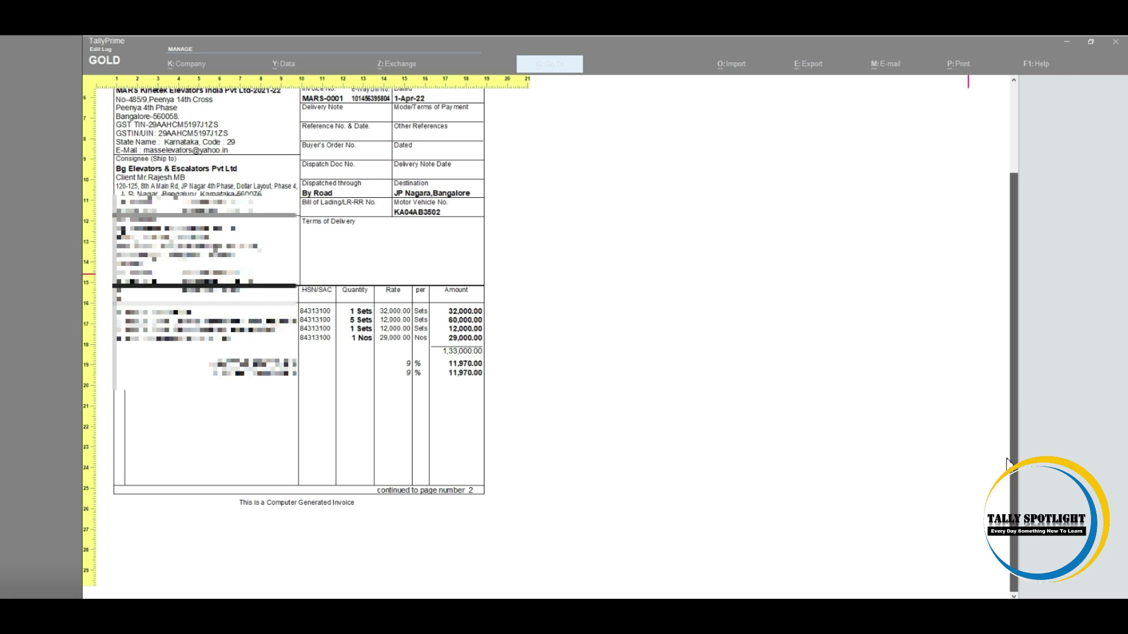
left_click_drag(1007, 460, 1020, 188)
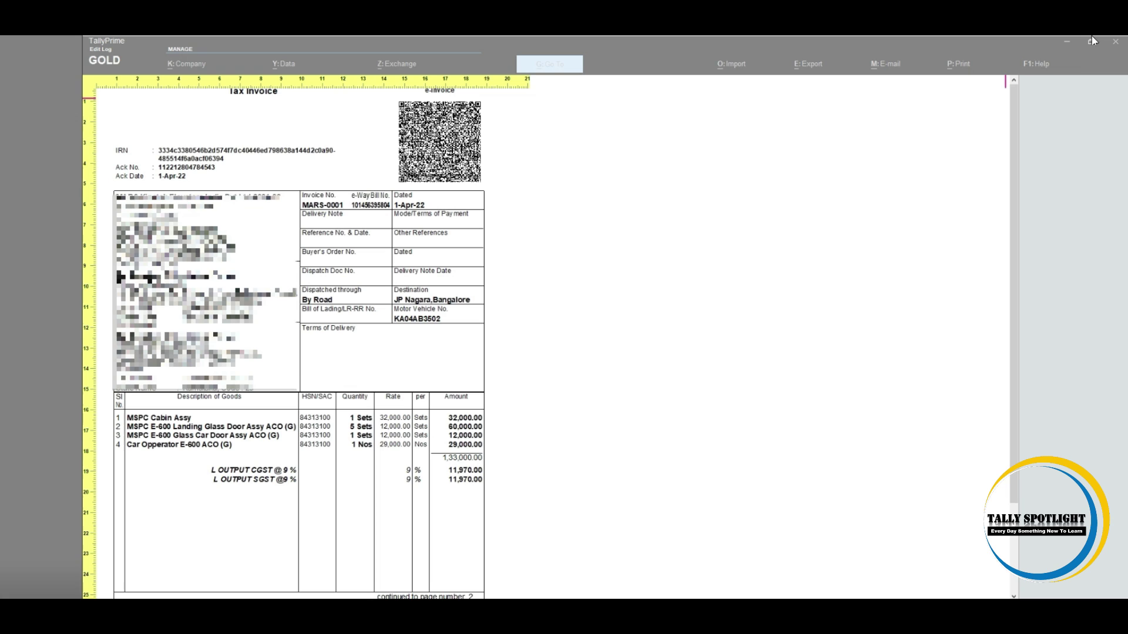